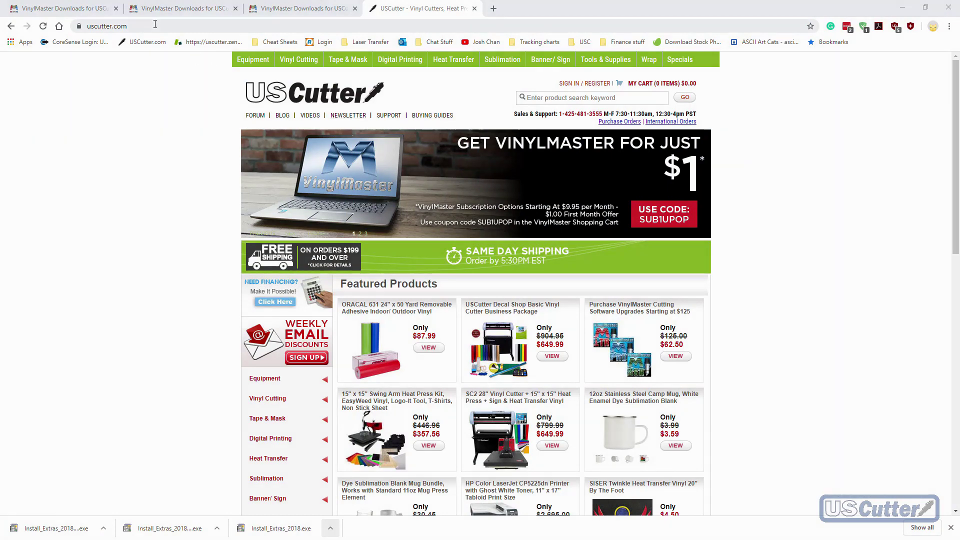
# Load uscutter.com/download and start entering the product serial number
pyautogui.click(110, 26)
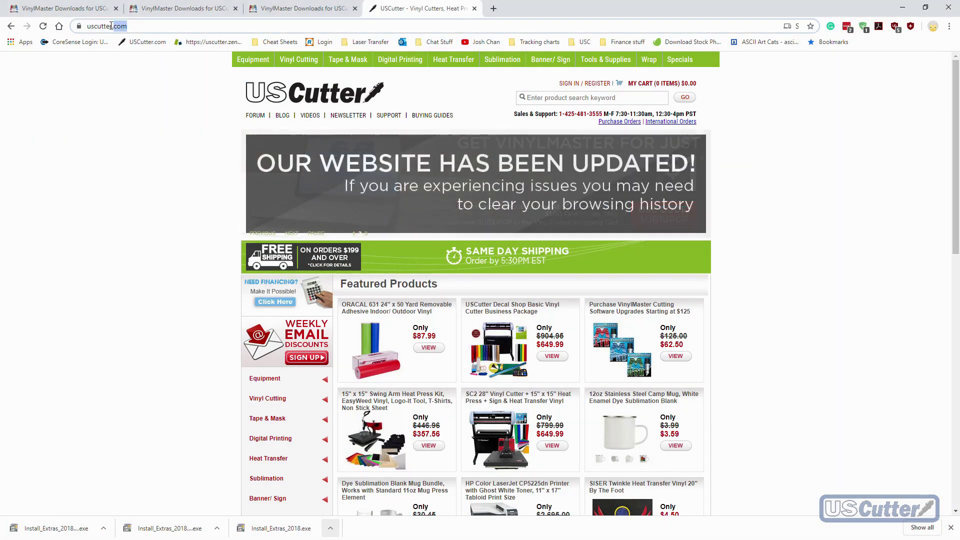
pyautogui.press('End')
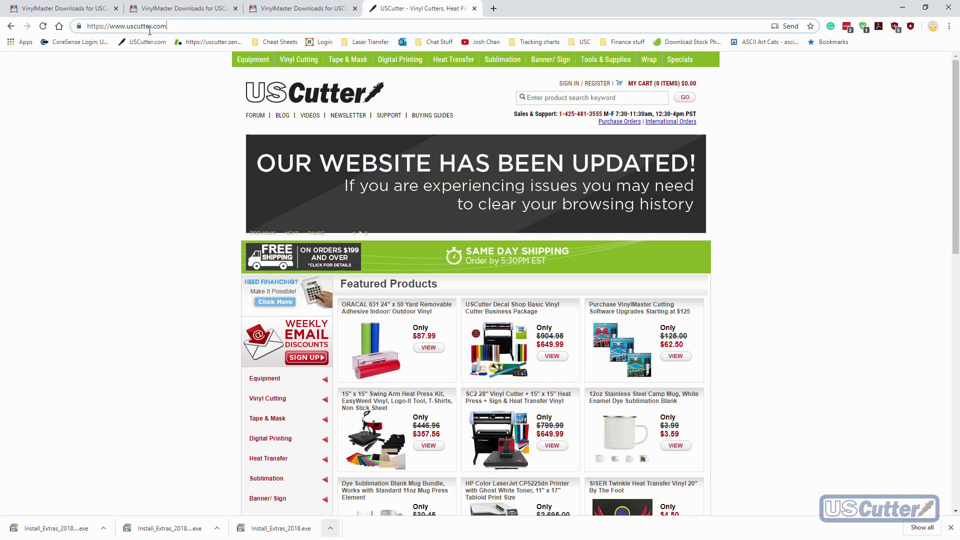
pyautogui.write('/download')
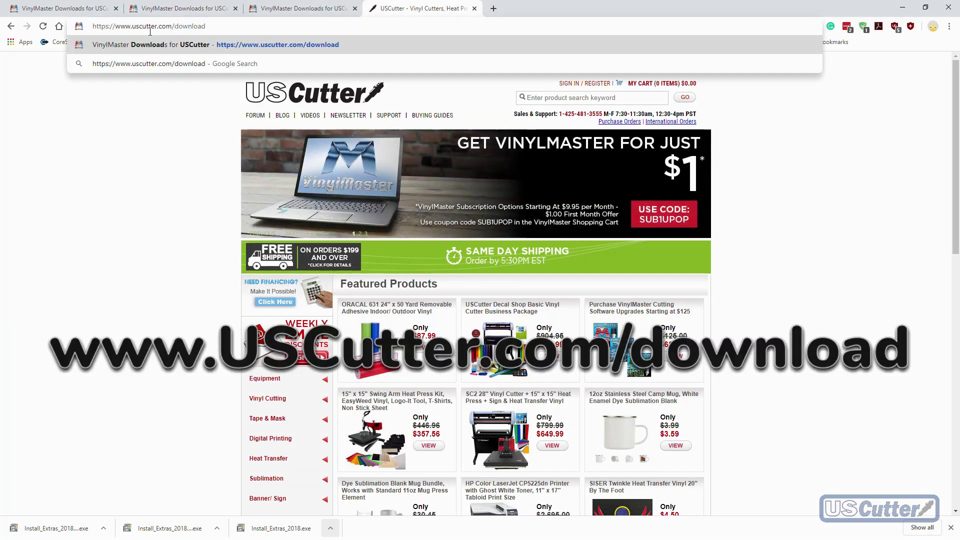
pyautogui.press('Return')
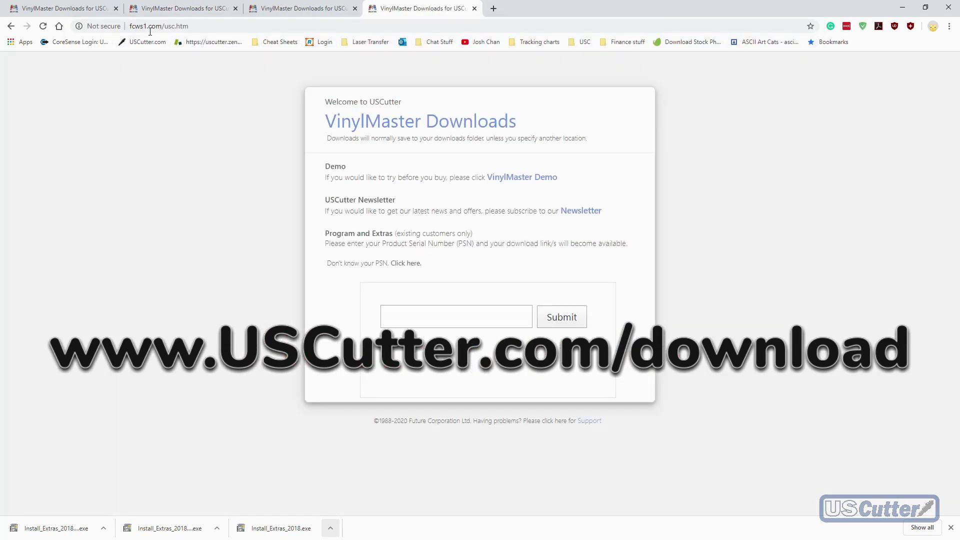
pyautogui.click(389, 309)
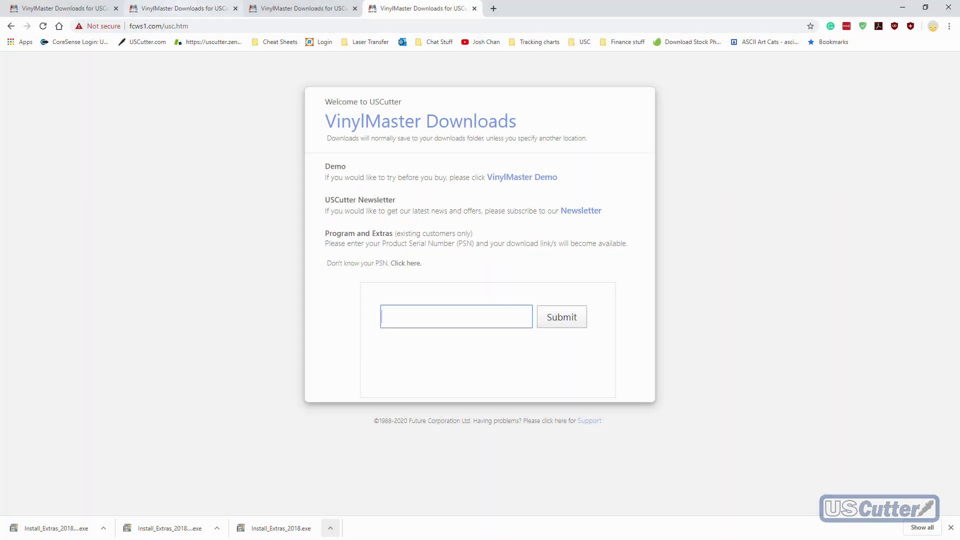
# Compare the Ltr, Pro and DSR download links across the tabs, ending on DSR
pyautogui.click(305, 7)
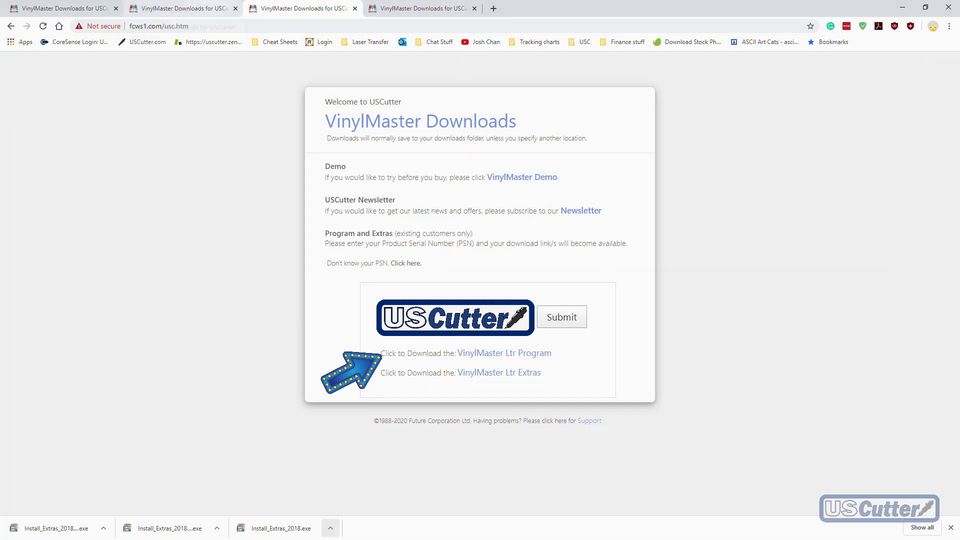
pyautogui.click(203, 6)
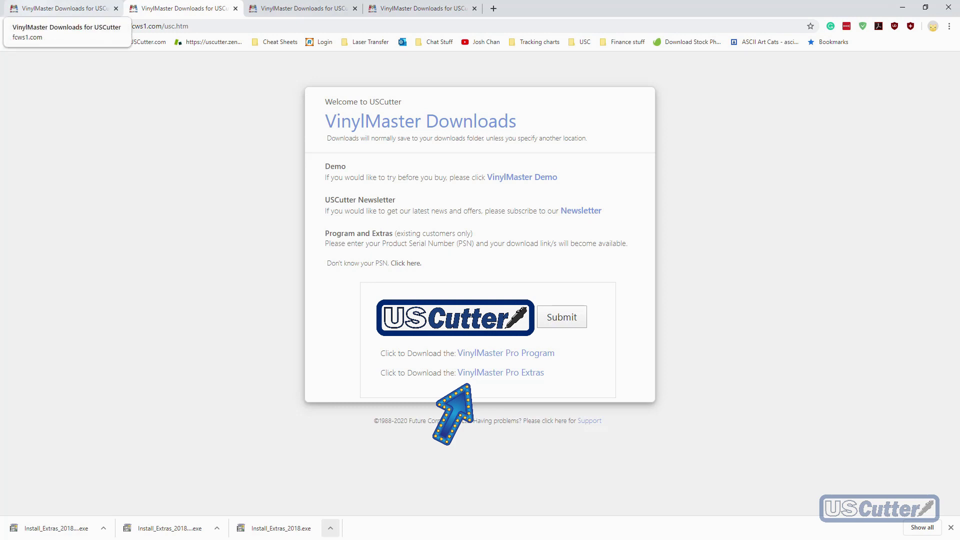
pyautogui.click(35, 5)
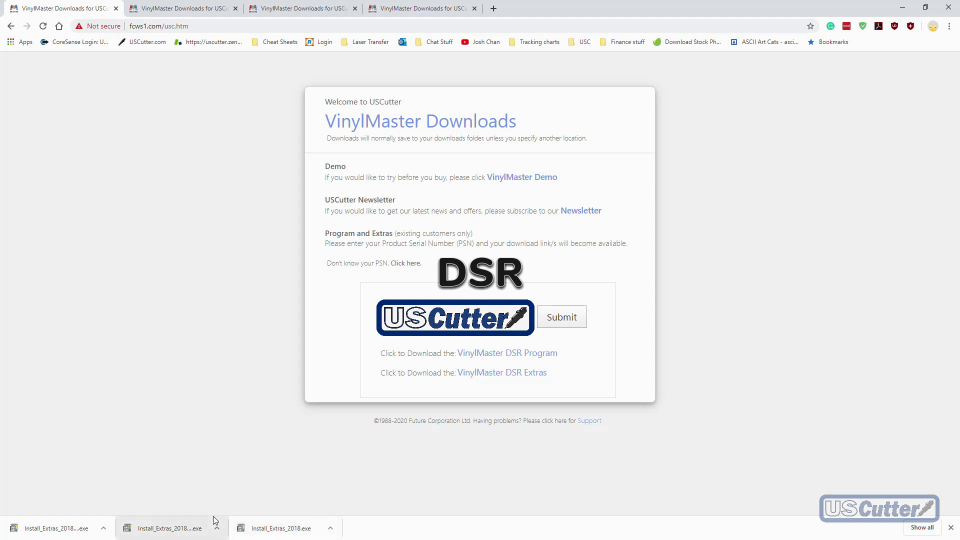
pyautogui.hotkey('ctrl', '3')
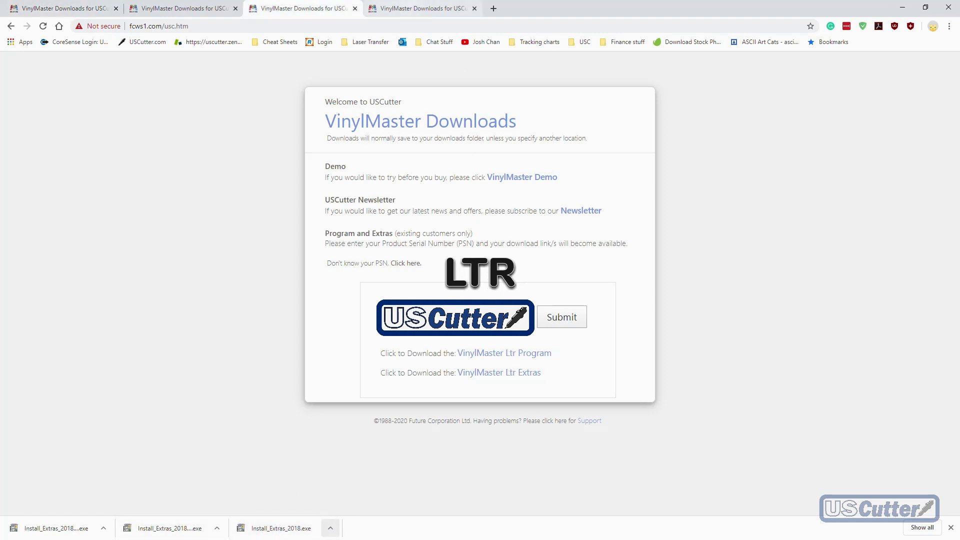
pyautogui.click(203, 7)
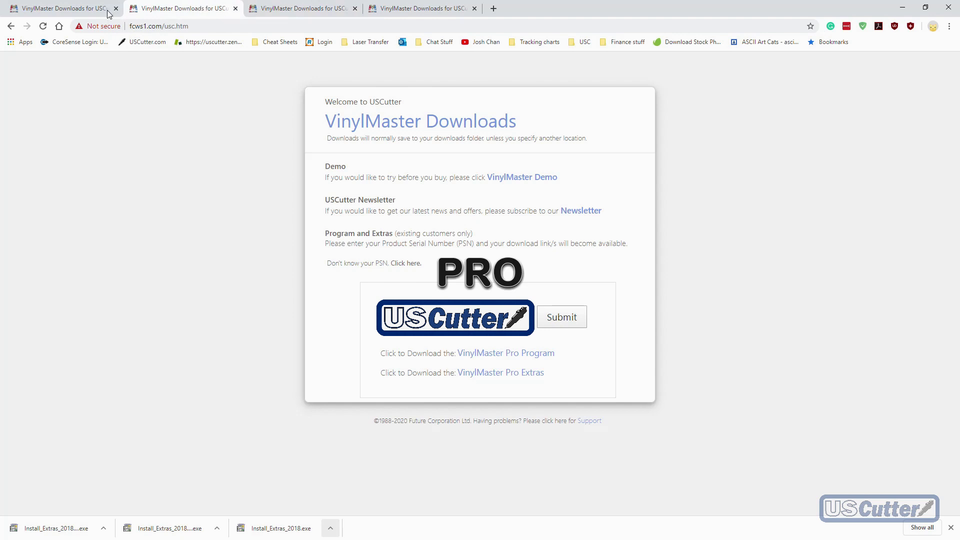
pyautogui.click(65, 8)
# Show the downloaded Install_Extras_2018 in the Downloads folder and launch it
pyautogui.click(330, 528)
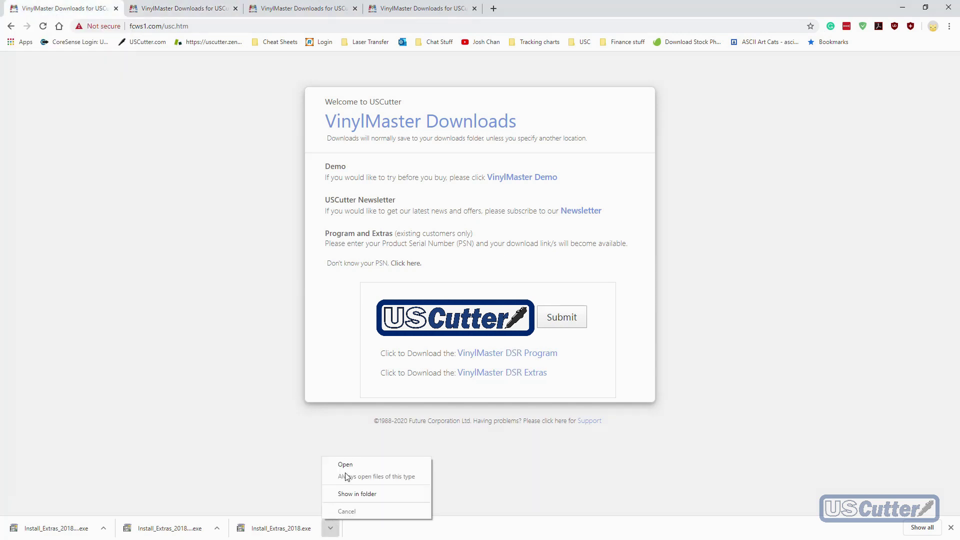
pyautogui.click(343, 495)
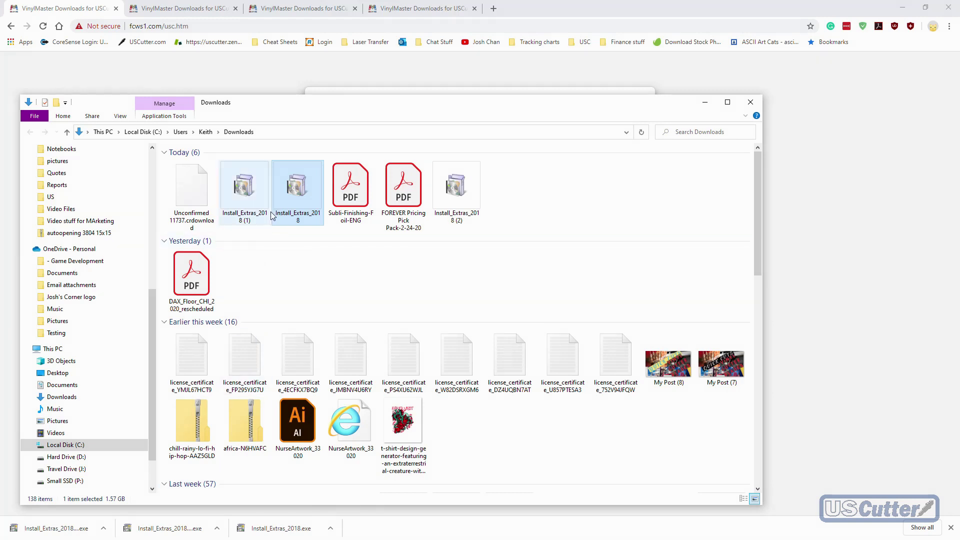
pyautogui.moveTo(302, 196)
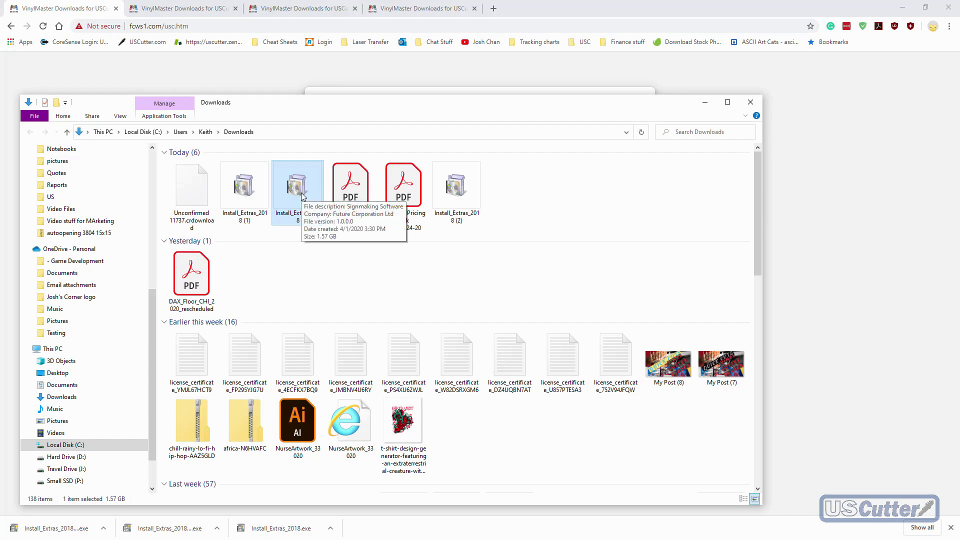
pyautogui.doubleClick(302, 197)
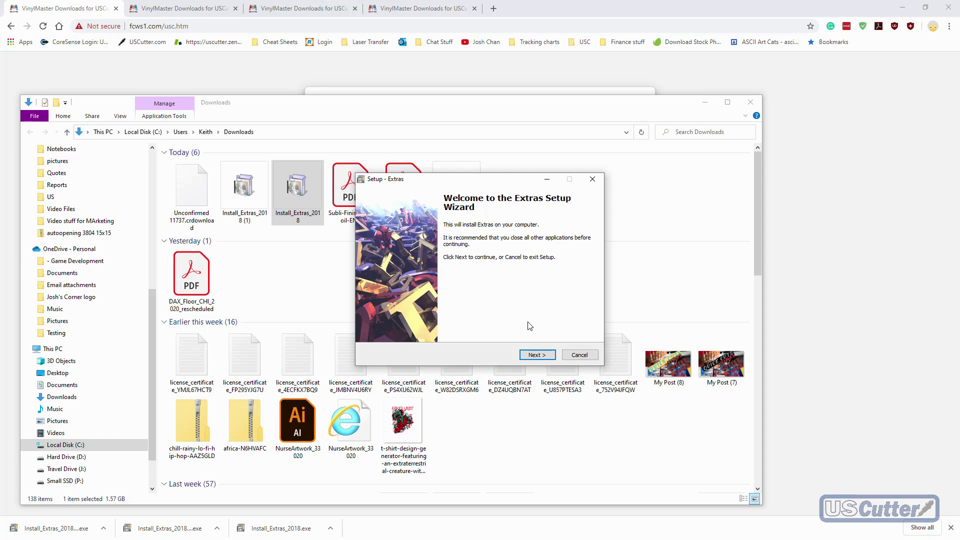
# Enter the product serial number and install Extras to C:\Program Files (x86)\FutureCorp\Extras
pyautogui.click(536, 355)
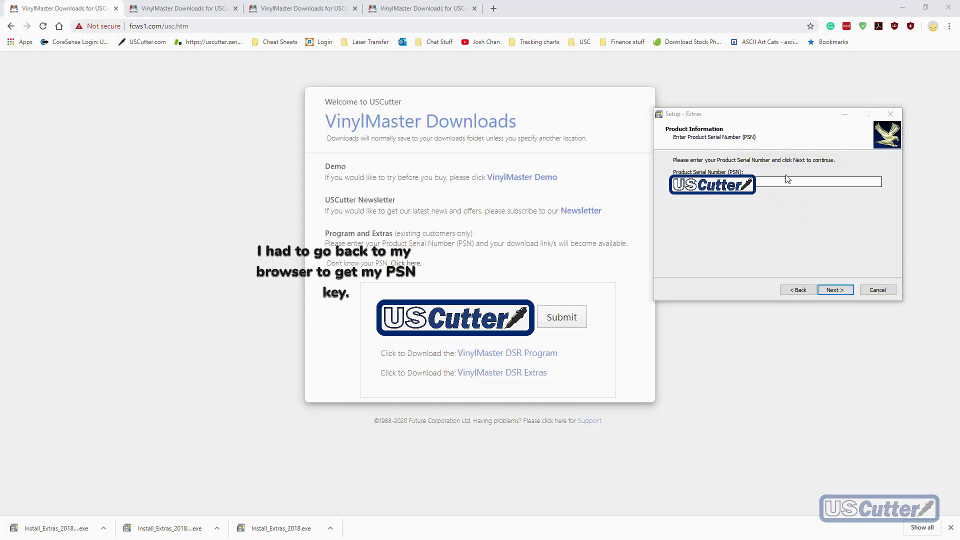
pyautogui.click(779, 226)
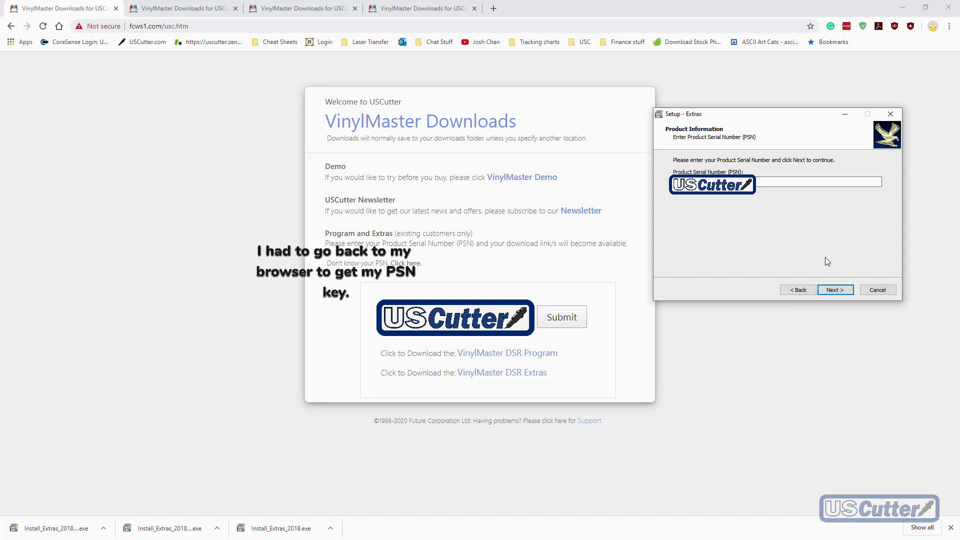
pyautogui.click(842, 290)
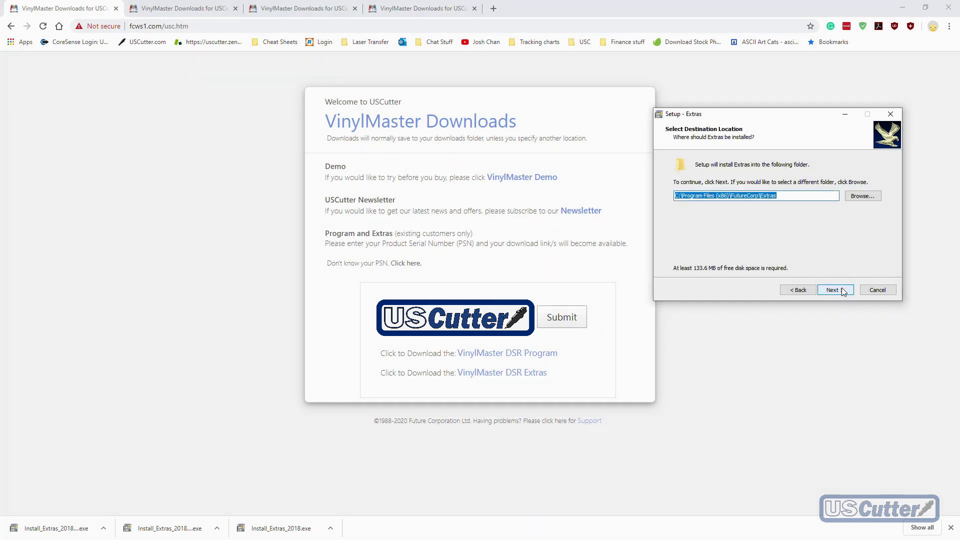
pyautogui.click(834, 290)
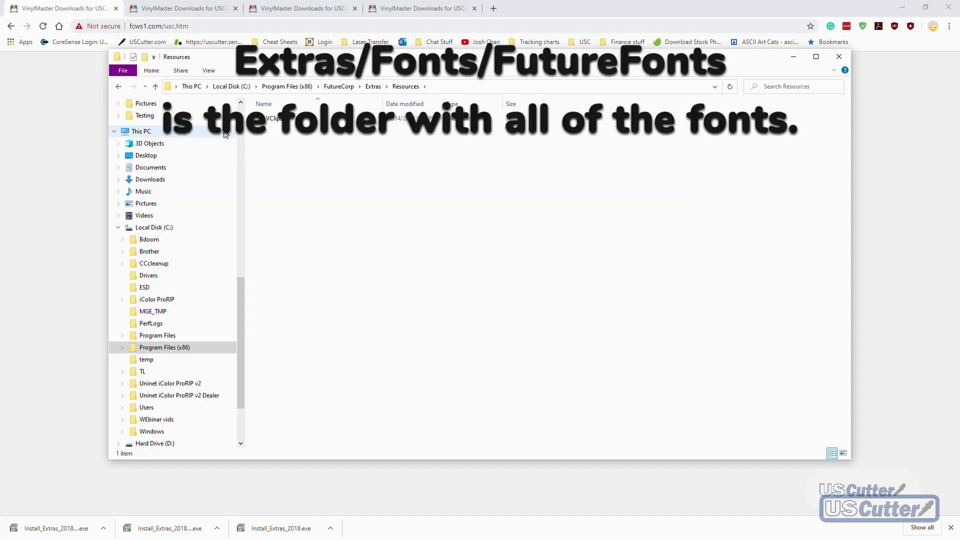
# Browse the Extras Fonts › FutureFonts Blackletter and Display folders, then return to Fonts
pyautogui.hotkey('alt', 'Up')
pyautogui.doubleClick(300, 120)
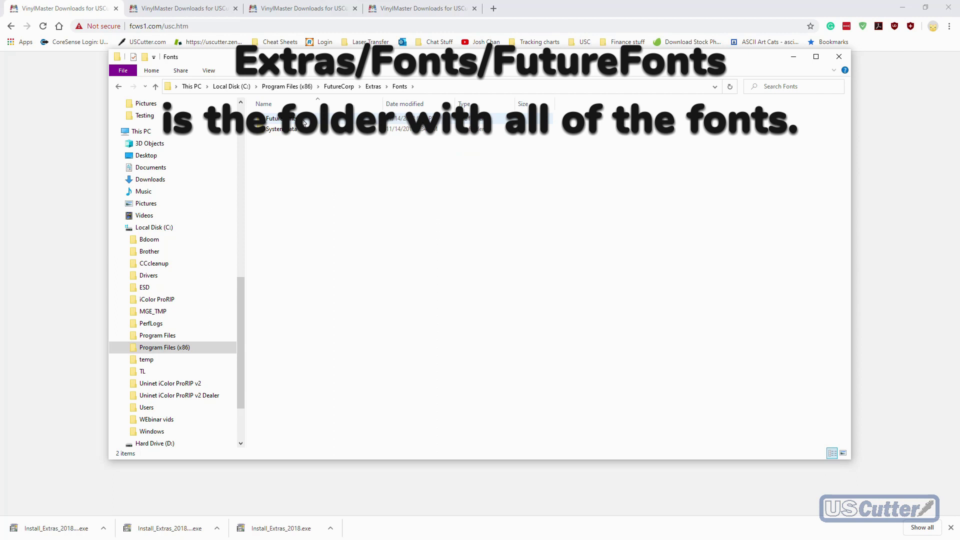
pyautogui.doubleClick(303, 120)
pyautogui.doubleClick(304, 120)
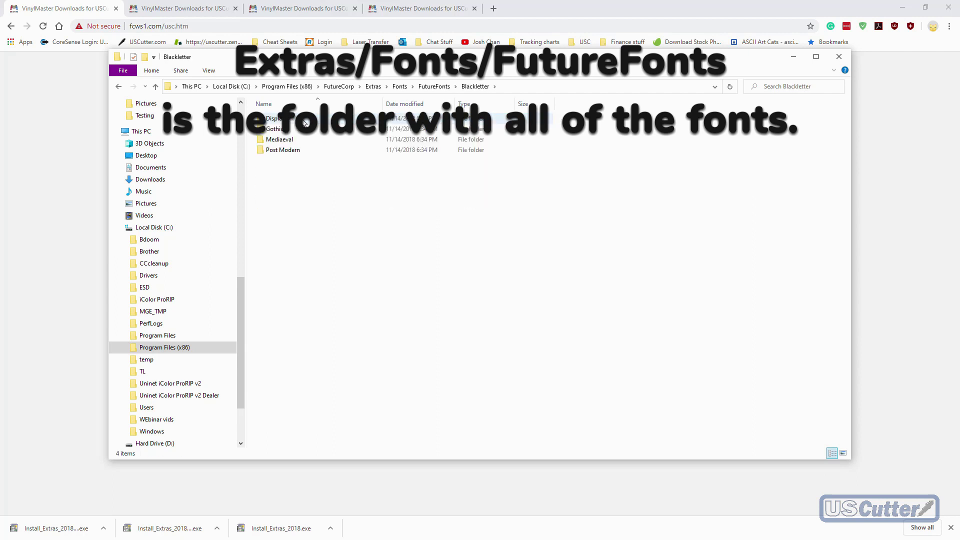
pyautogui.doubleClick(304, 120)
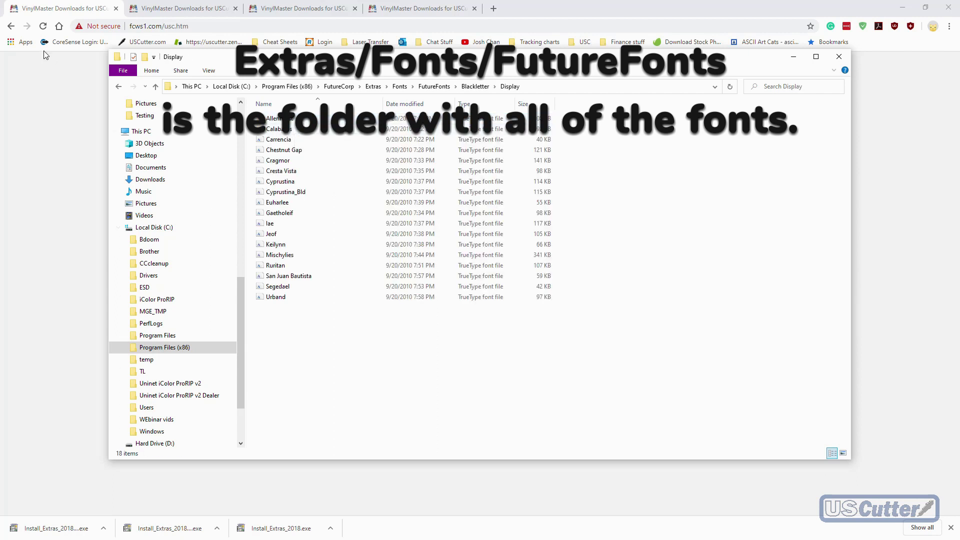
pyautogui.click(119, 86)
pyautogui.click(118, 86)
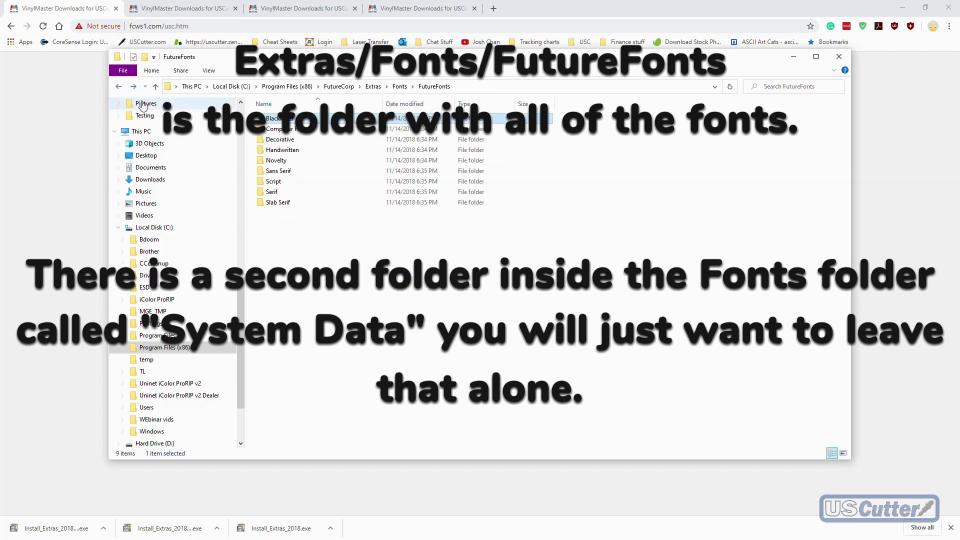
pyautogui.click(119, 86)
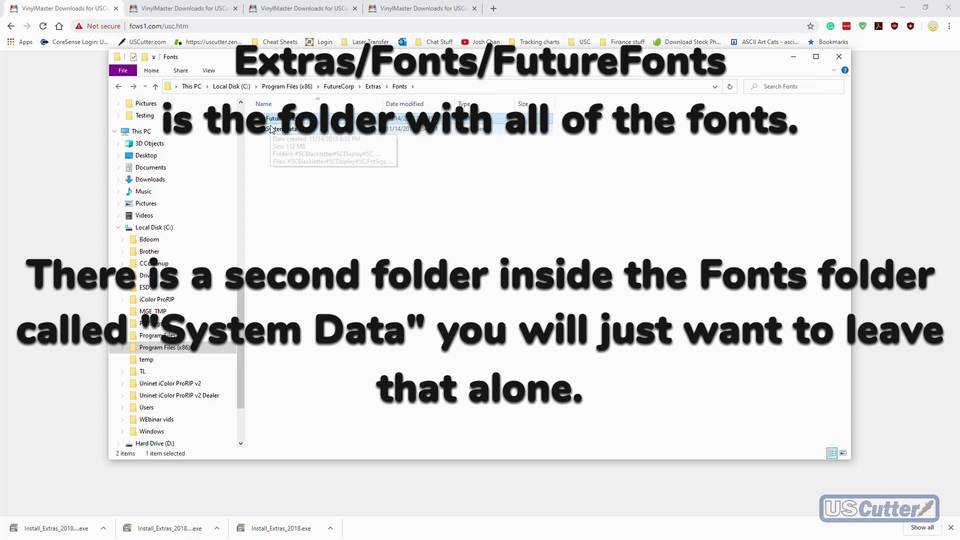
# Look inside the SystemData Blackletter Gothic subfolder and return to Fonts
pyautogui.doubleClick(271, 129)
pyautogui.doubleClick(272, 129)
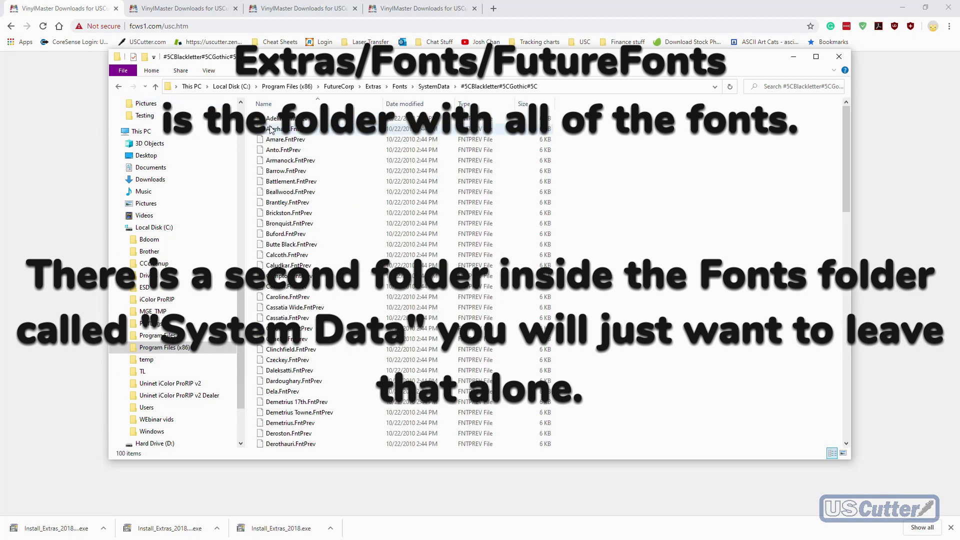
pyautogui.click(118, 86)
pyautogui.click(118, 86)
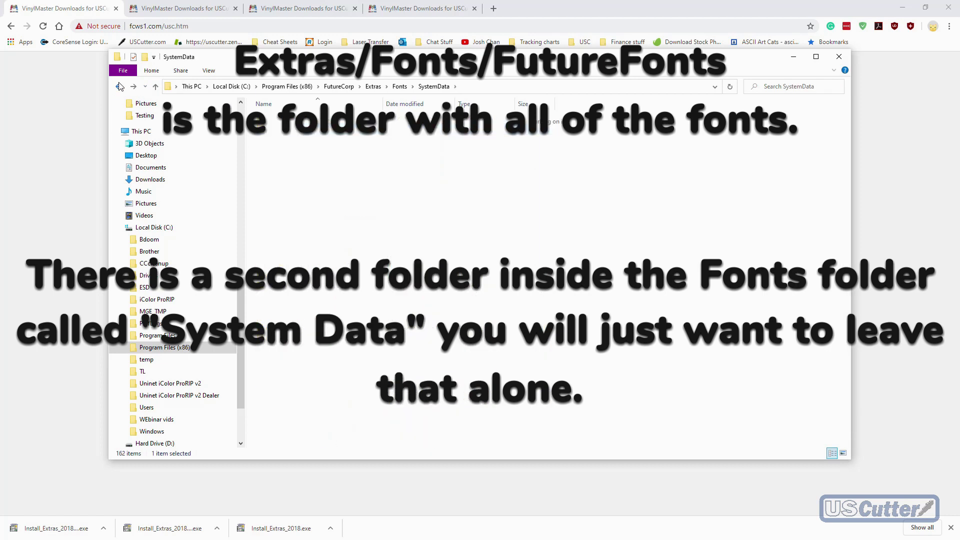
# Open FutureFonts › Handwritten › Cursive and preview the Claevak_Bld font
pyautogui.doubleClick(279, 119)
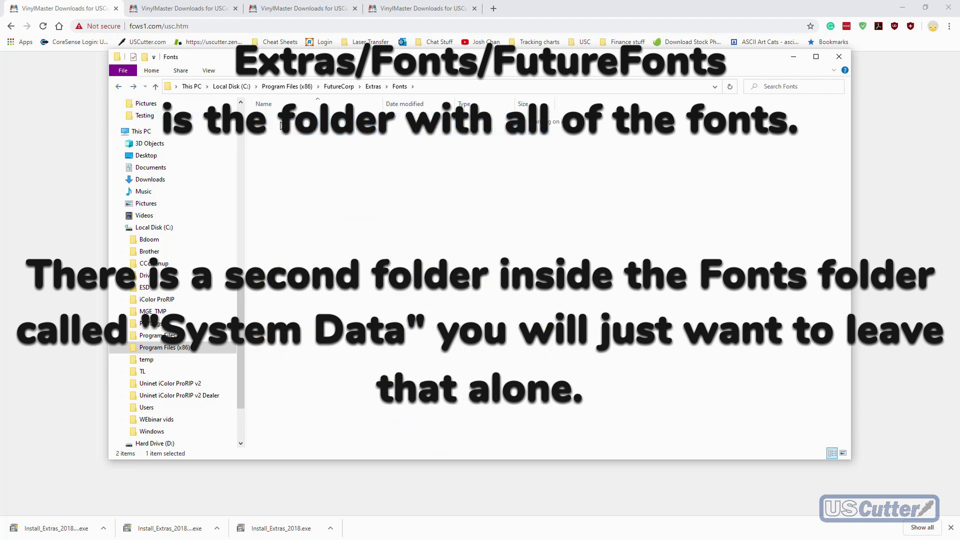
pyautogui.doubleClick(277, 150)
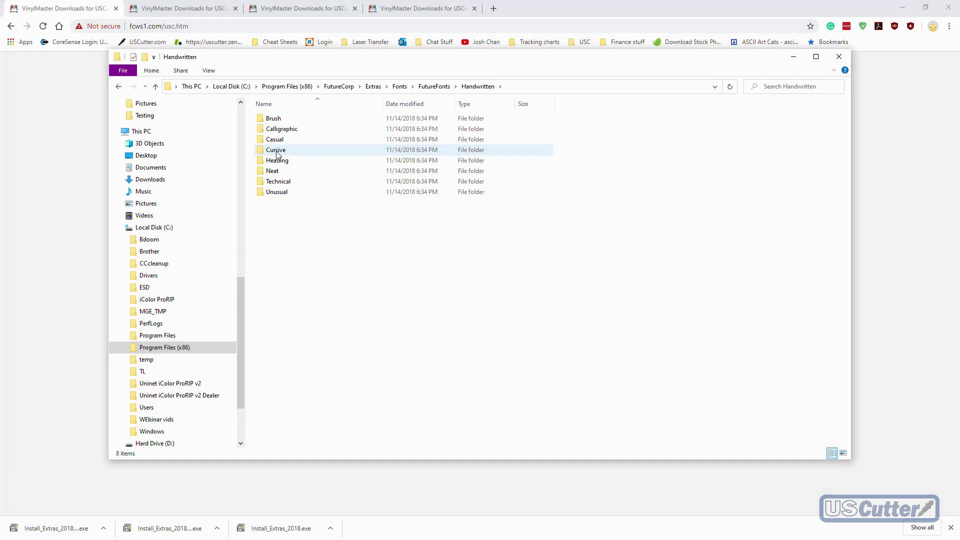
pyautogui.doubleClick(277, 150)
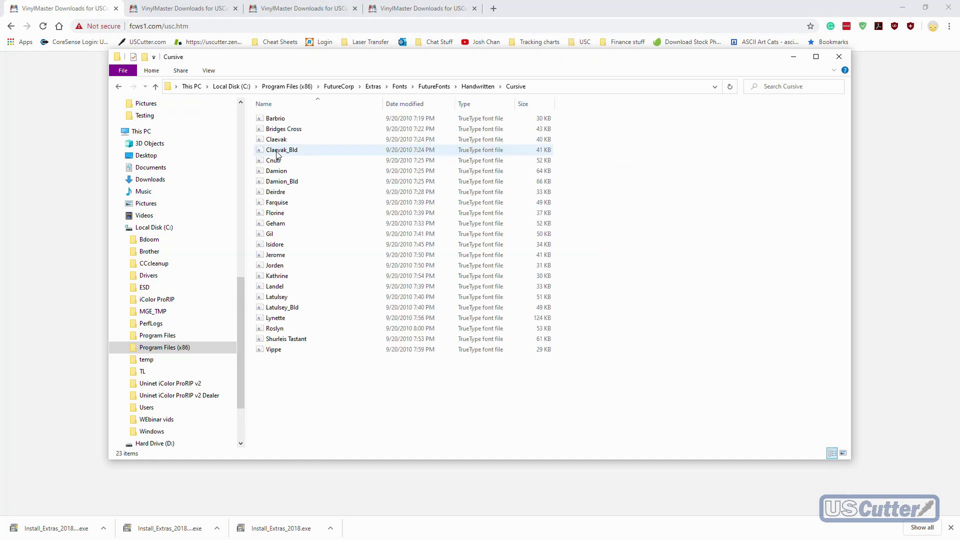
pyautogui.doubleClick(277, 150)
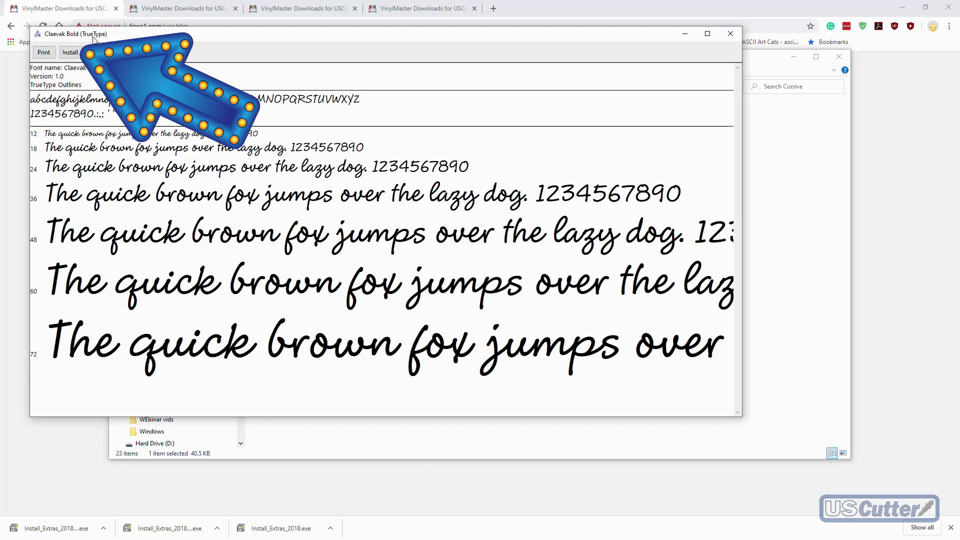
# Install Claevak Bold into Windows, then close the font preview and Cursive folder
pyautogui.click(70, 52)
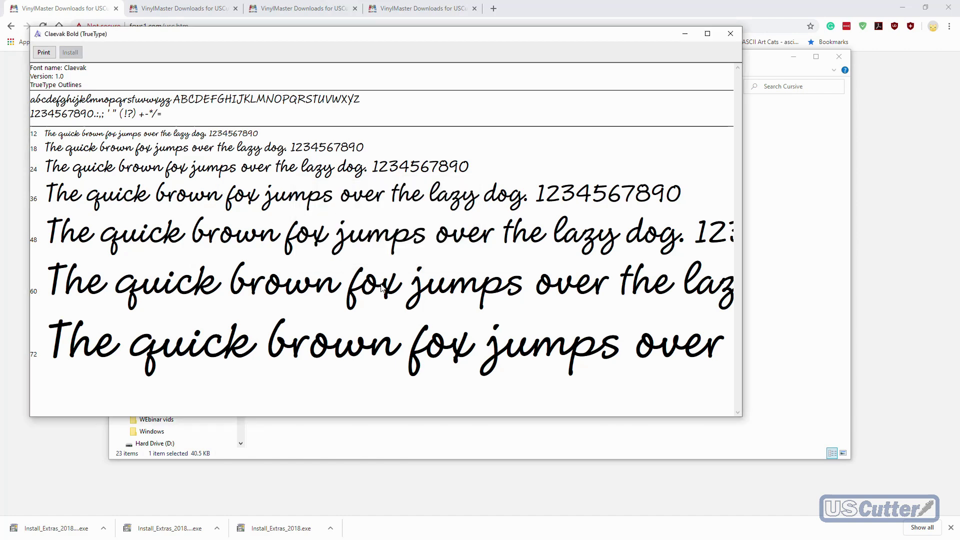
pyautogui.click(730, 34)
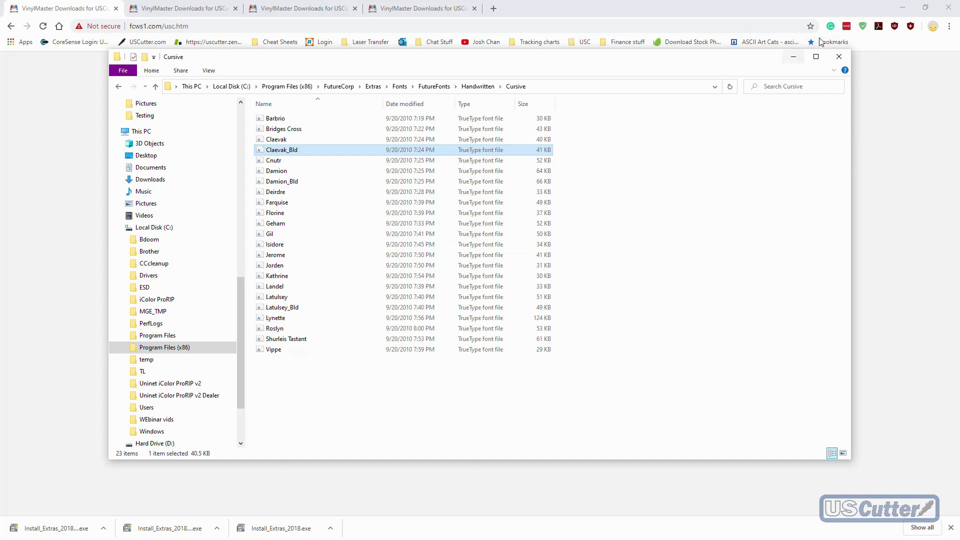
pyautogui.click(838, 62)
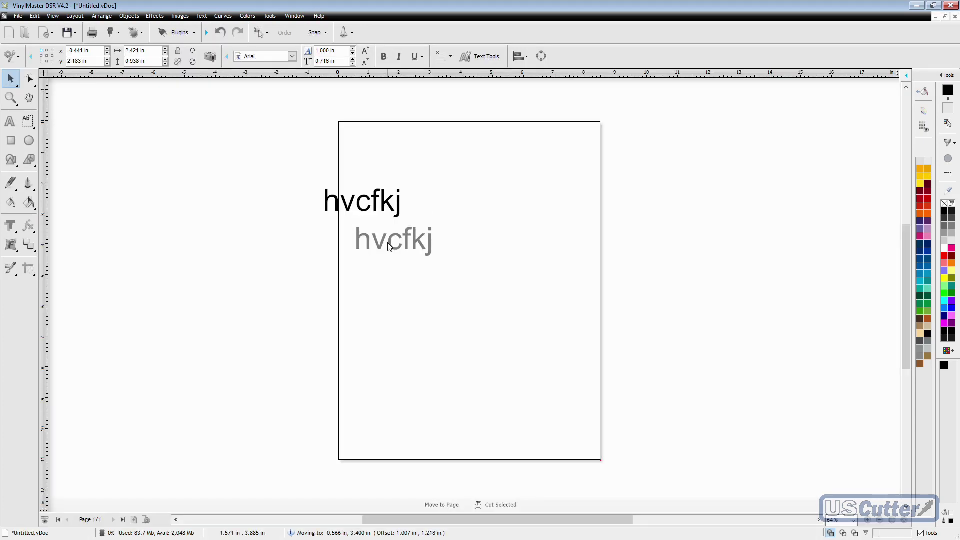
# Move the sample text, find Claevak in the font list, then open Font Manager
pyautogui.moveTo(394, 242); pyautogui.dragTo(440, 260)
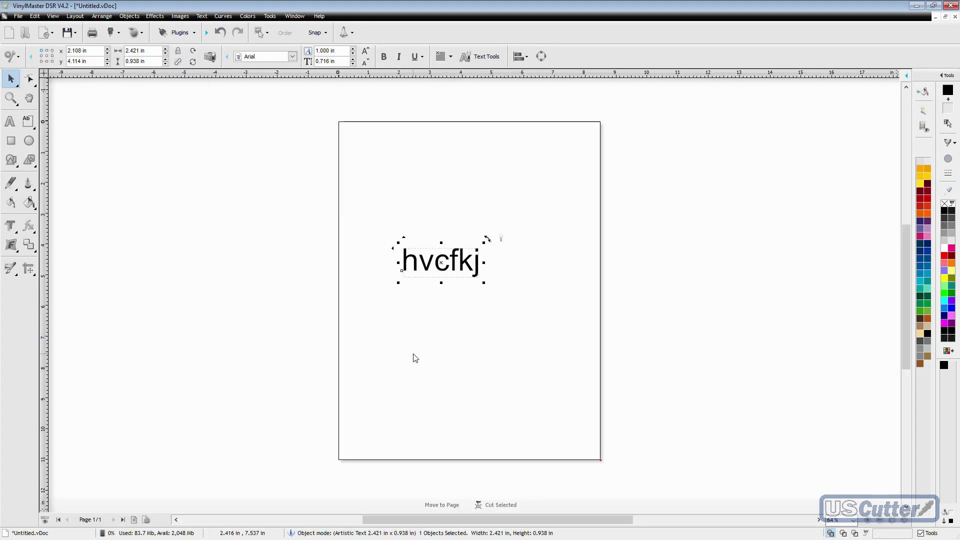
pyautogui.click(292, 56)
pyautogui.scroll(-4, 531, 111)
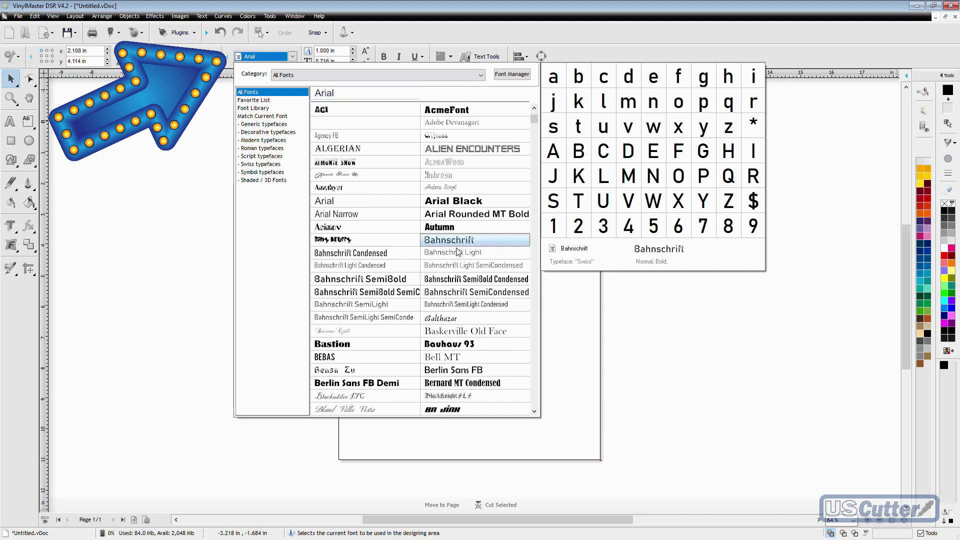
pyautogui.scroll(-8, 532, 124)
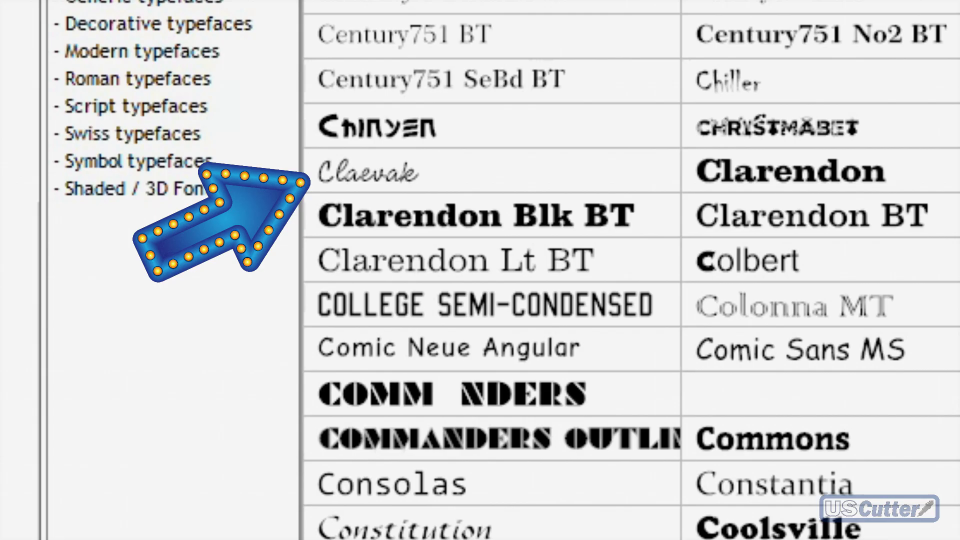
pyautogui.scroll(-3, 480, 270)
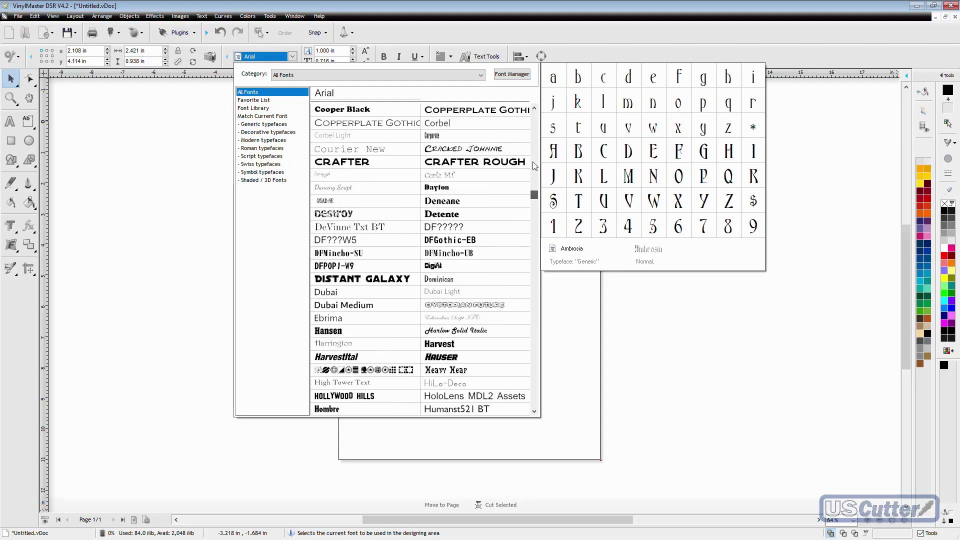
pyautogui.scroll(15, 480, 270)
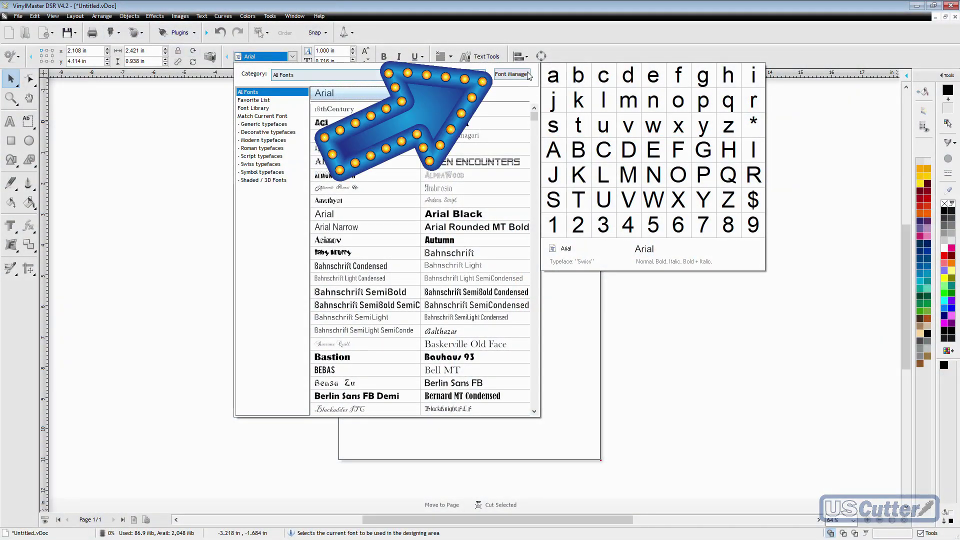
pyautogui.click(523, 75)
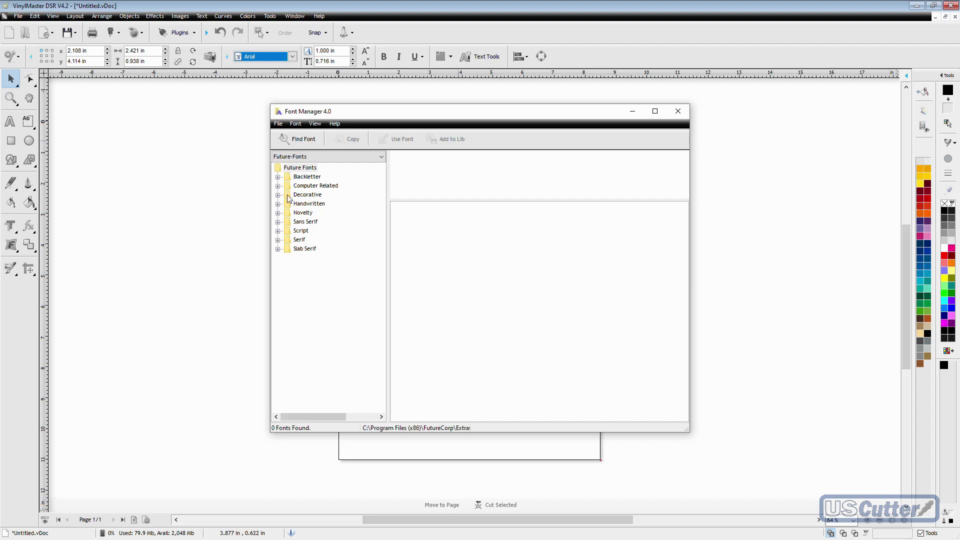
# View the Decorative Black and Inline font categories, then open and dismiss the clipart options
pyautogui.click(278, 195)
pyautogui.click(299, 223)
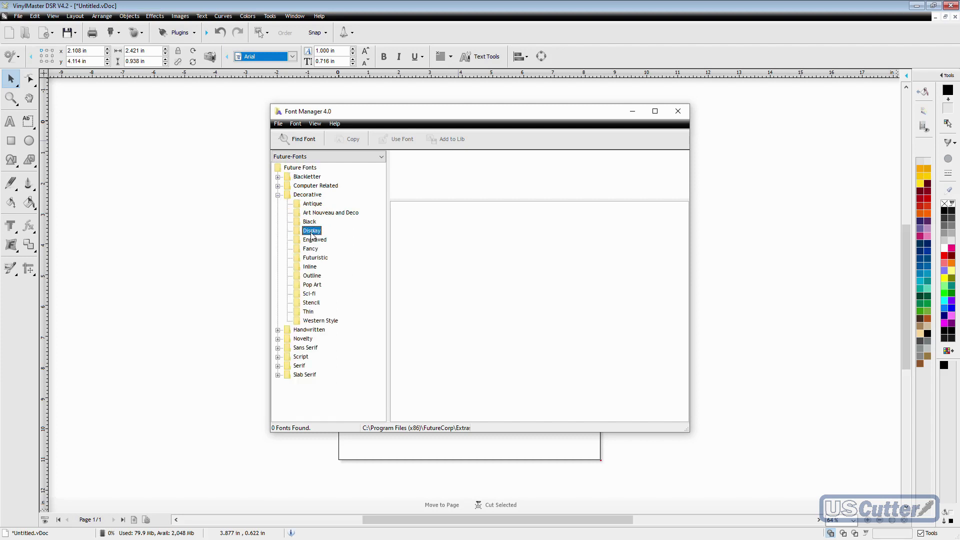
pyautogui.click(310, 267)
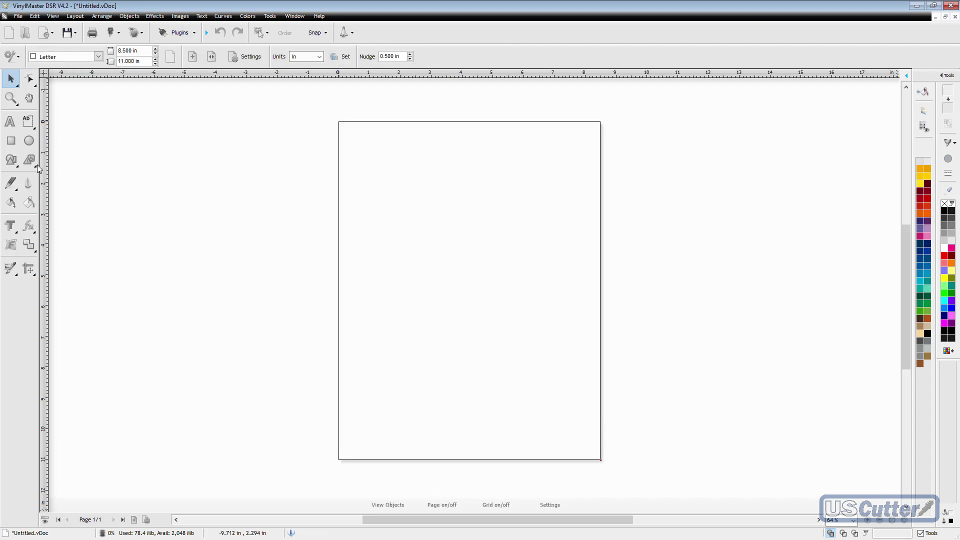
pyautogui.click(29, 159)
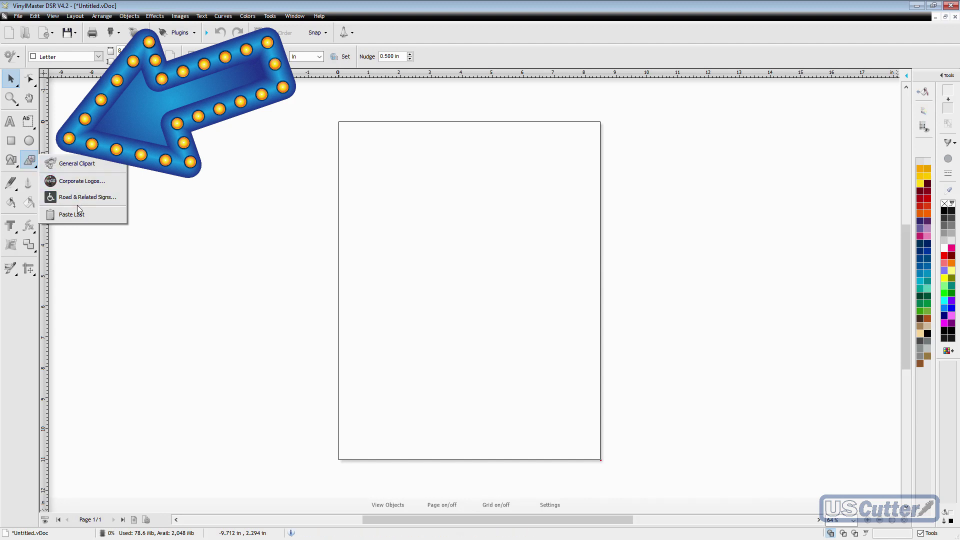
pyautogui.click(149, 122)
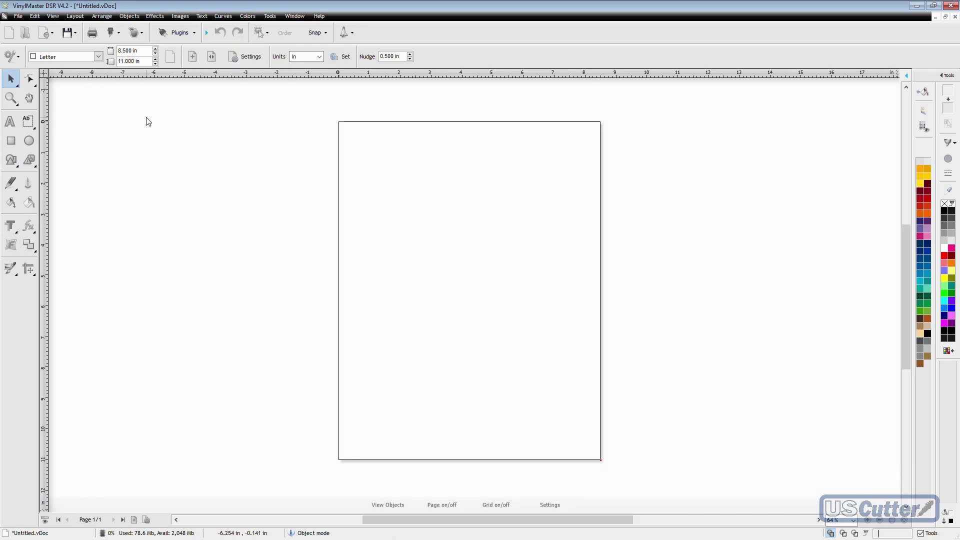